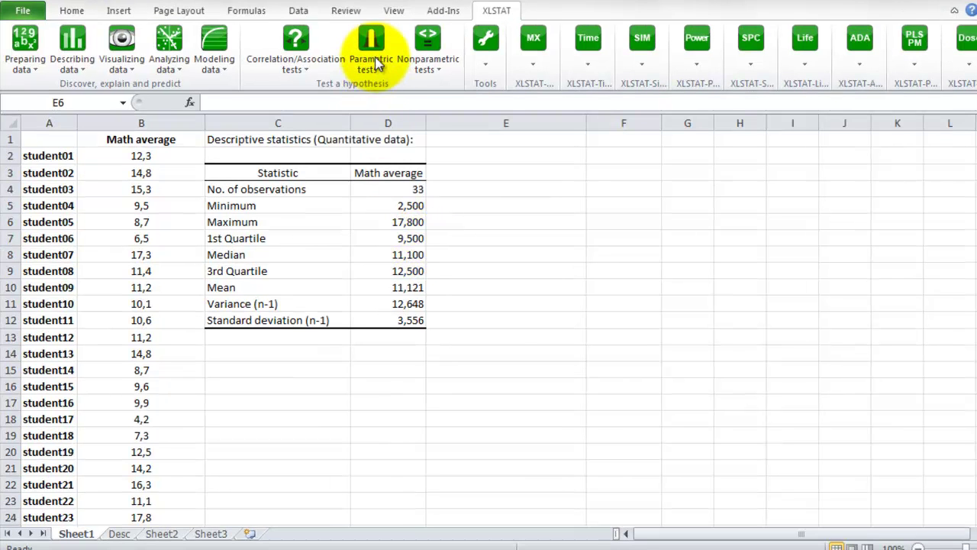
Start a one-sample t-test and z-test using all of column B as data, then view its options
click(359, 77)
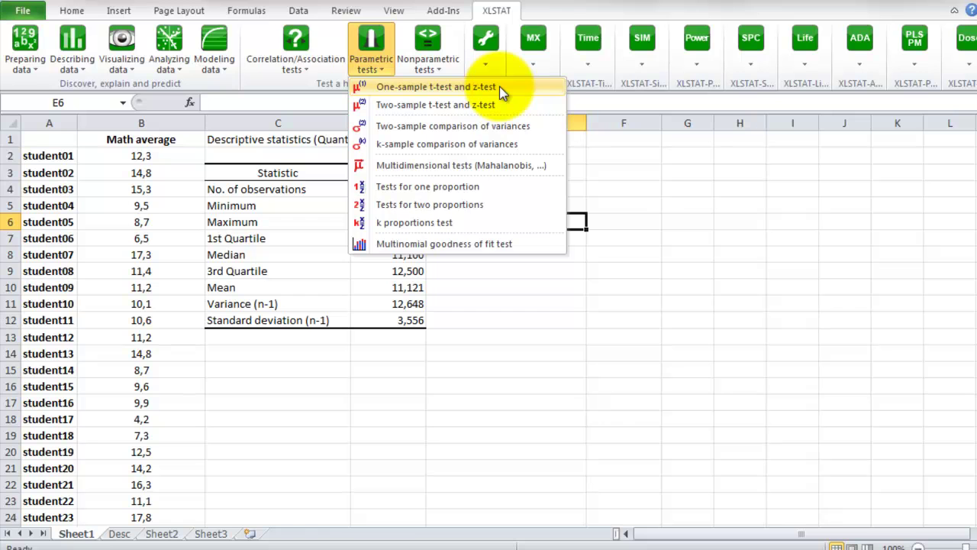
click(499, 87)
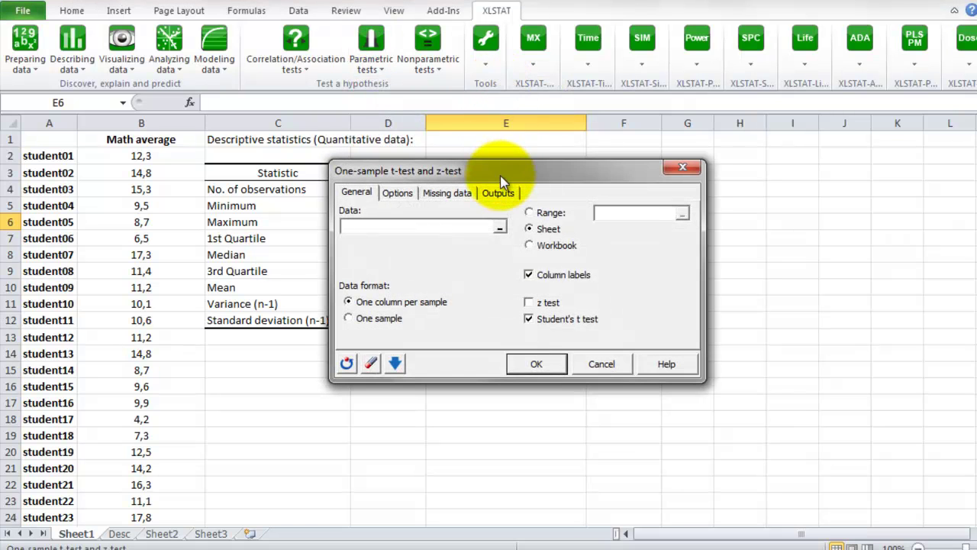
drag(510, 180, 621, 170)
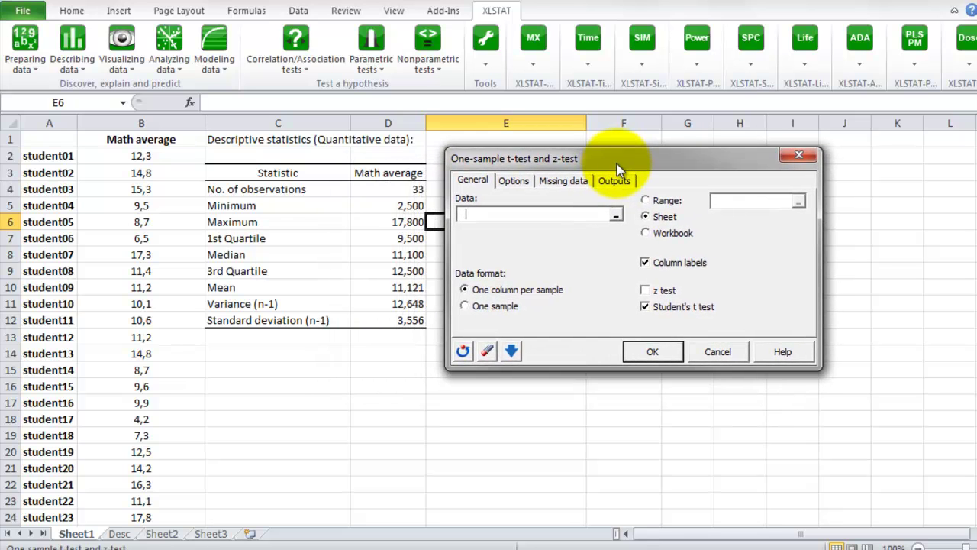
click(616, 216)
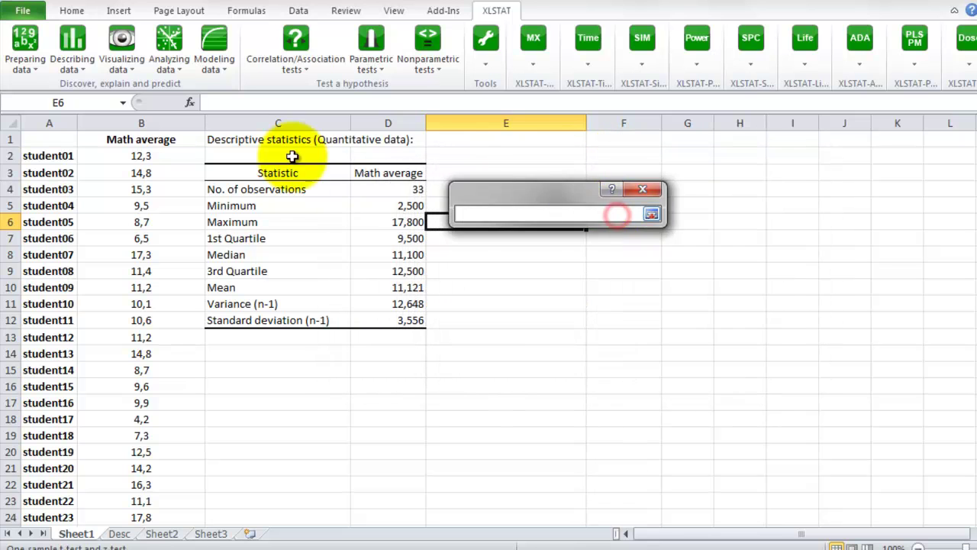
click(178, 123)
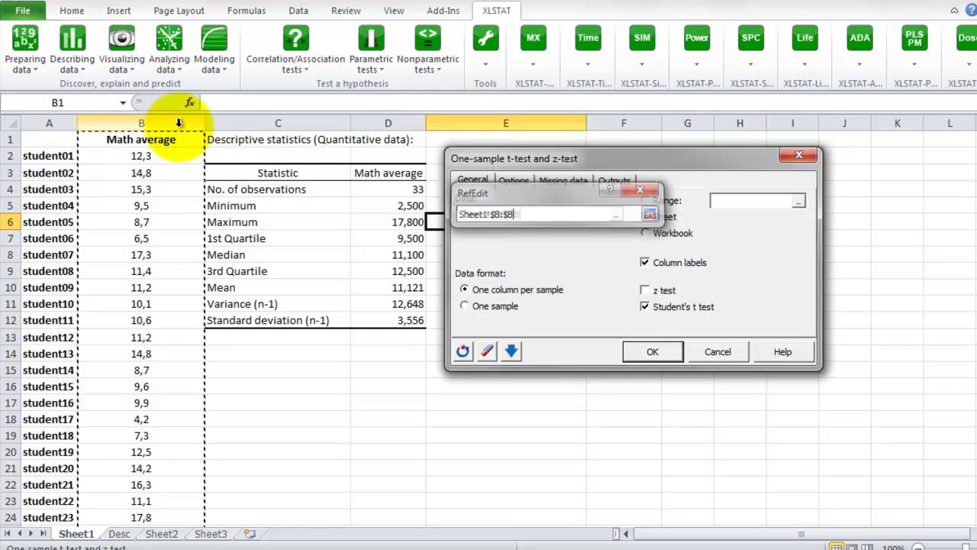
key(Return)
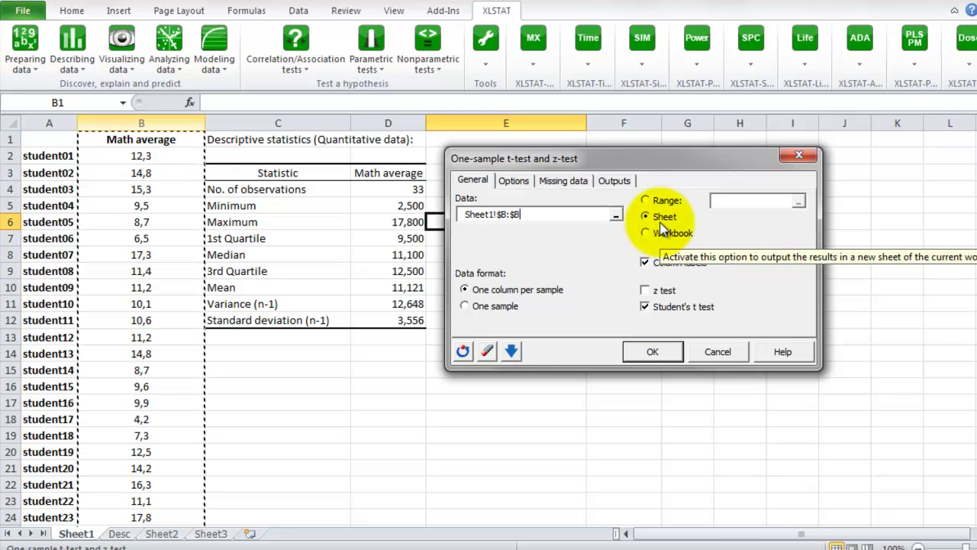
click(516, 180)
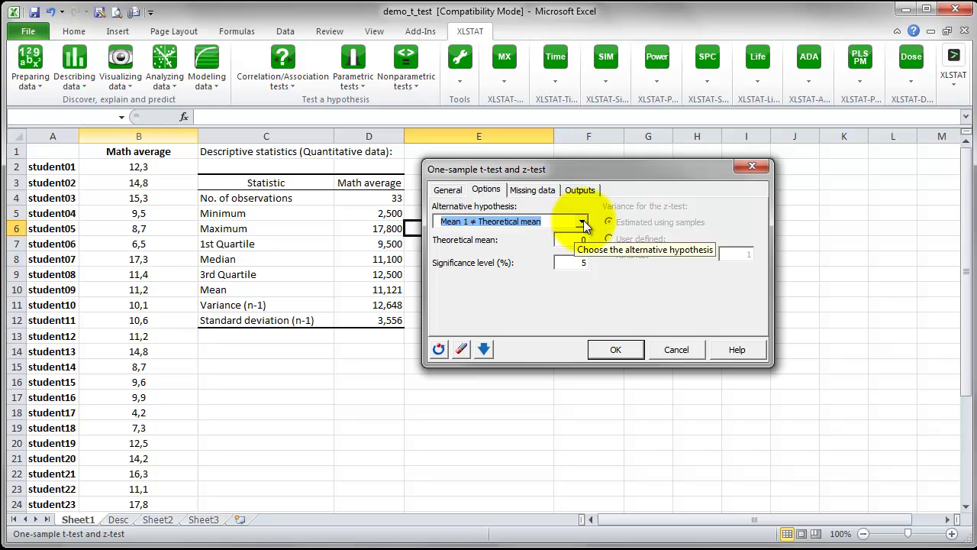
Set the alternative hypothesis to 'Mean 1 < Theoretical mean' with a theoretical mean of 11.5
click(582, 223)
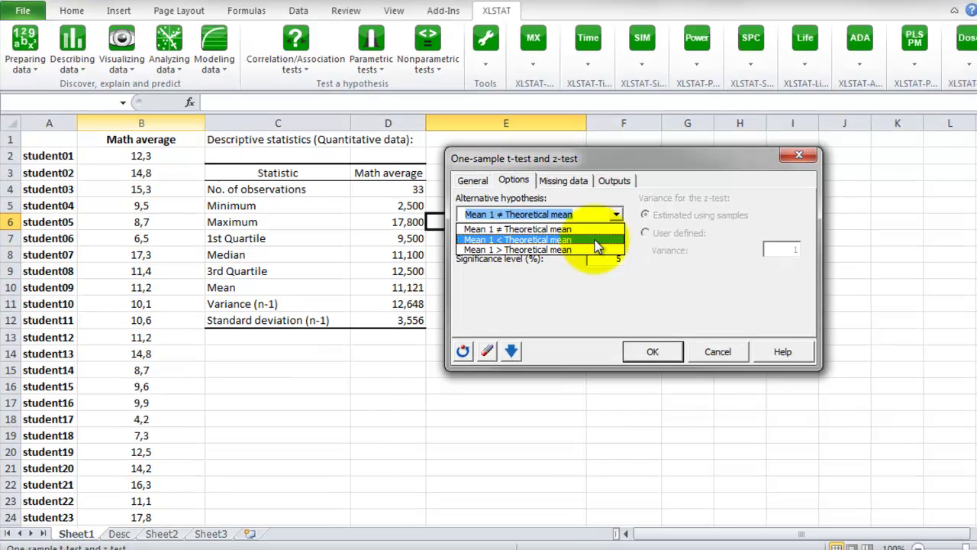
click(595, 240)
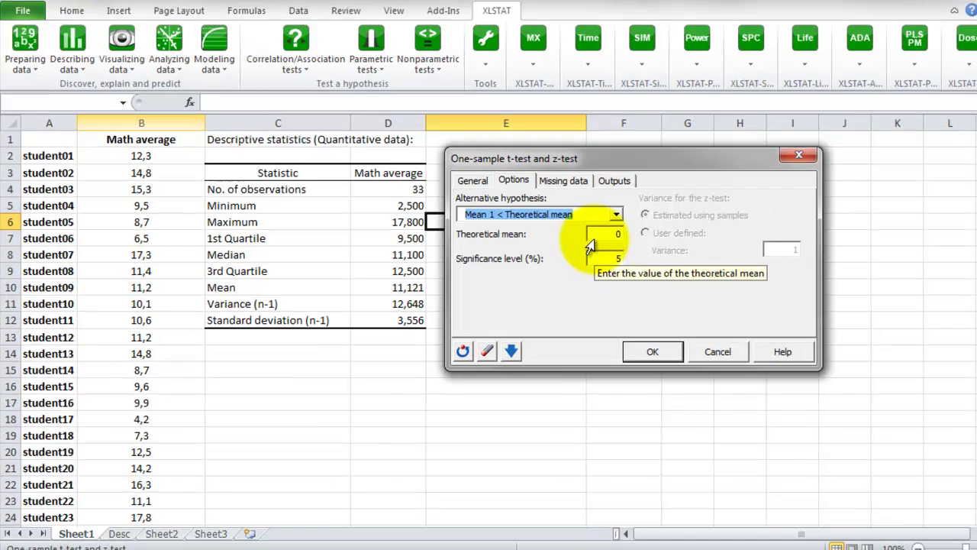
double_click(557, 242)
text(11)
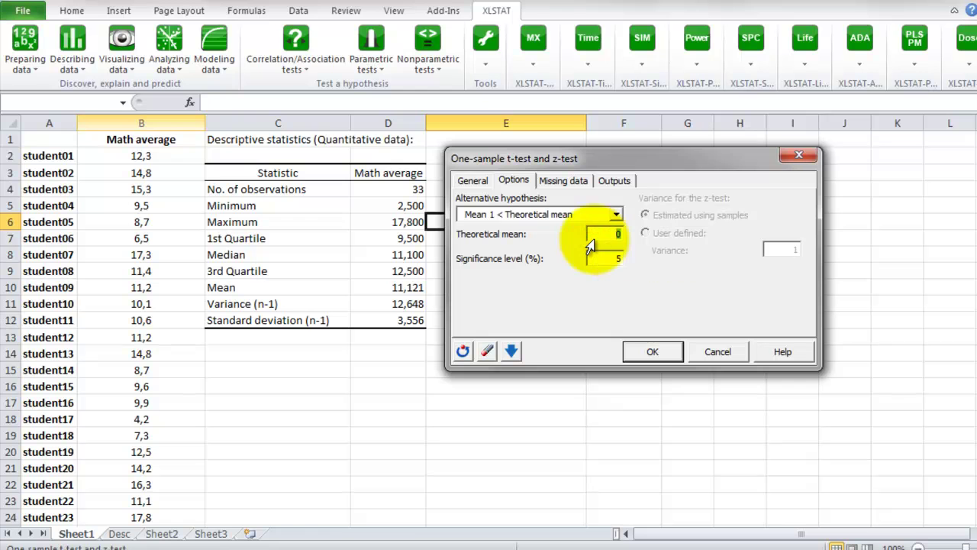
text(.5)
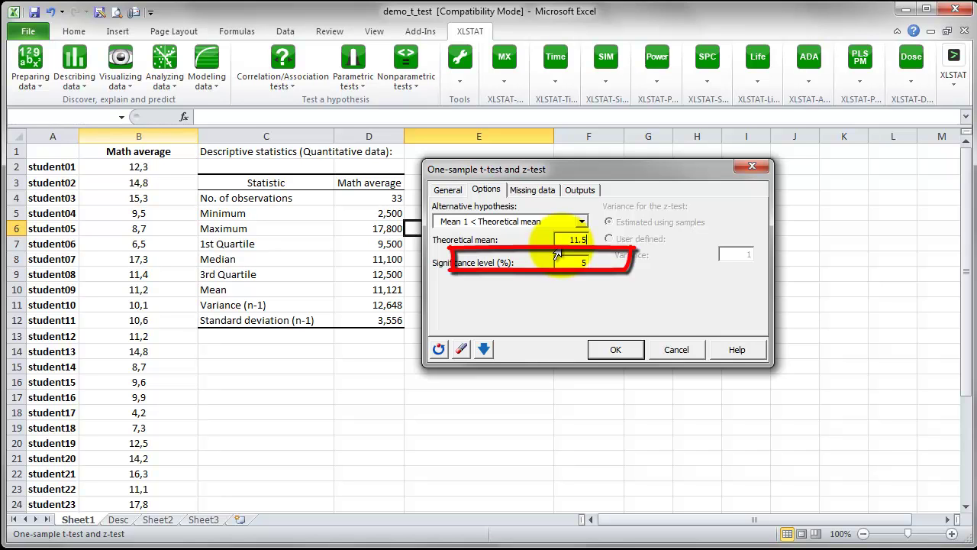
Review the missing-data and output settings, then run the t-test
click(549, 191)
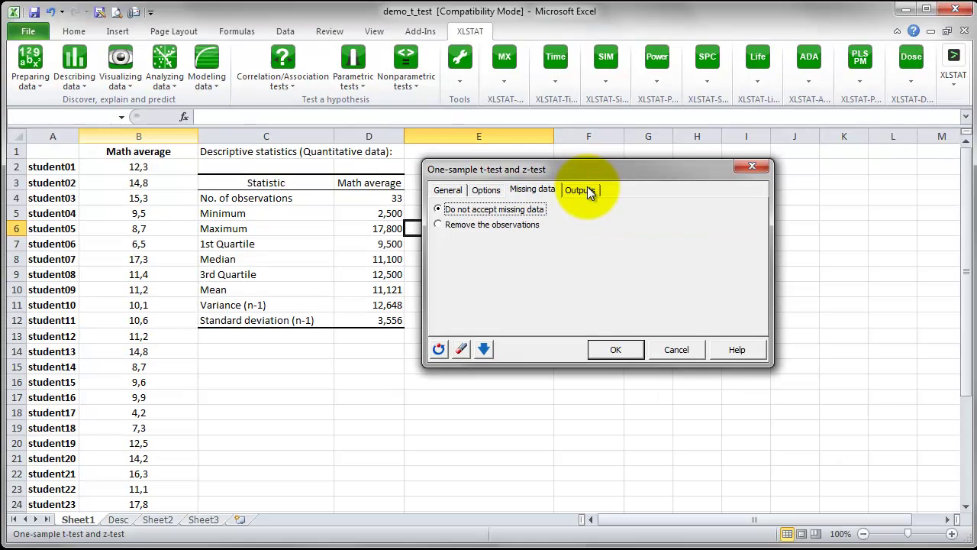
click(614, 180)
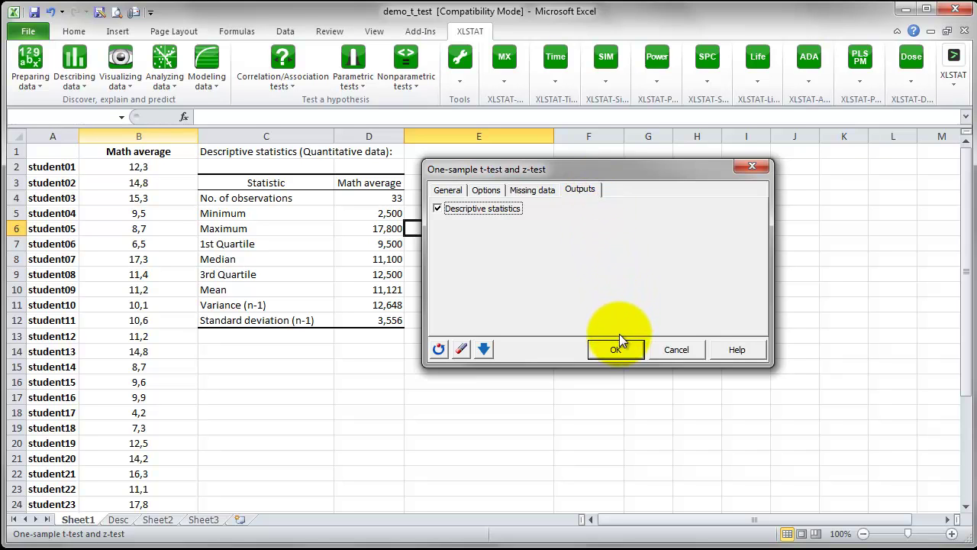
click(621, 348)
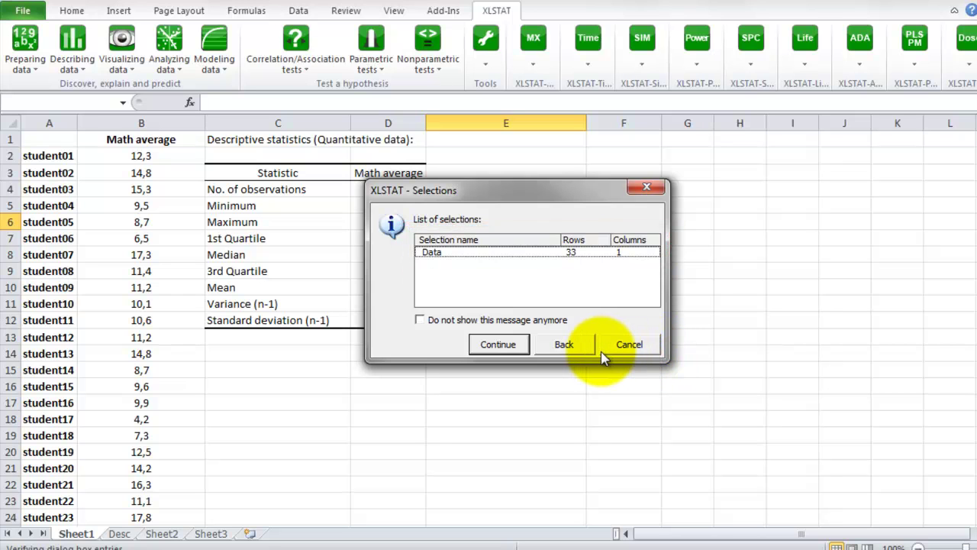
Accept the 33-row selection, review the t-test results (p-value 0,272), and return to Sheet1
click(496, 344)
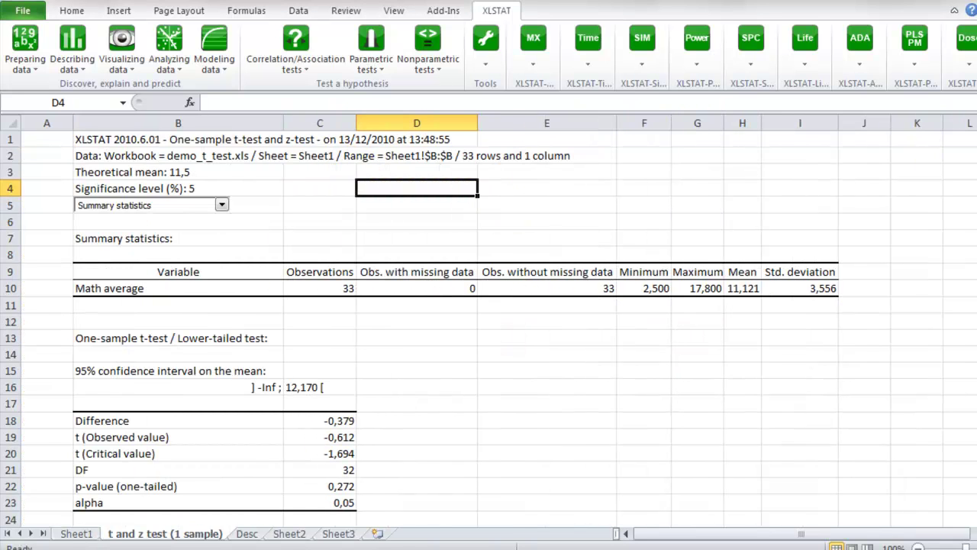
scroll(489, 328, down, 2)
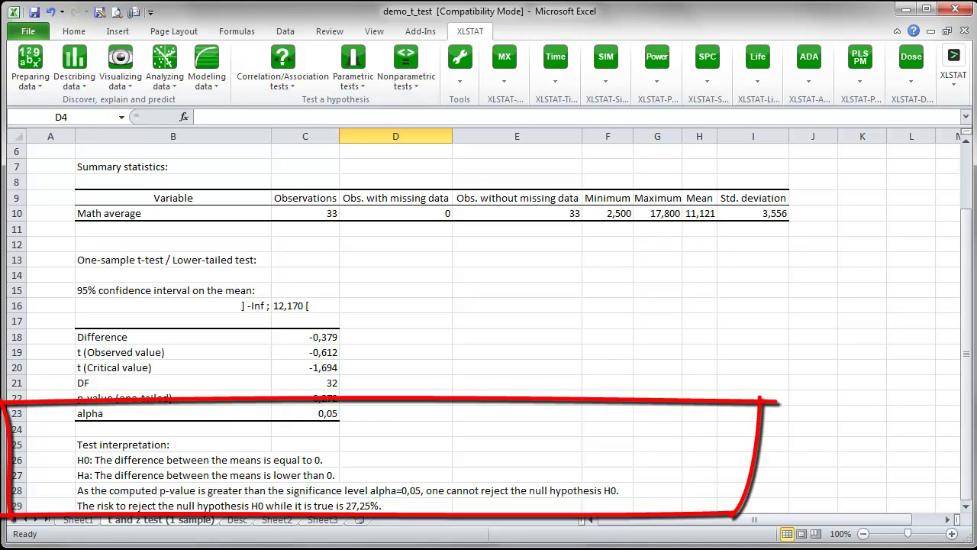
click(78, 519)
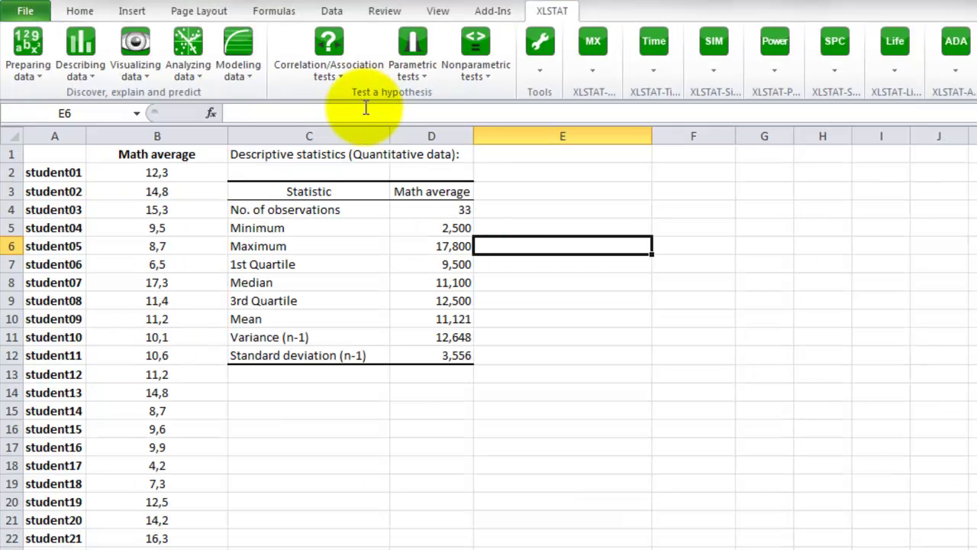
Start a new one-sample test with the z test selected and Student's t test unticked
click(411, 64)
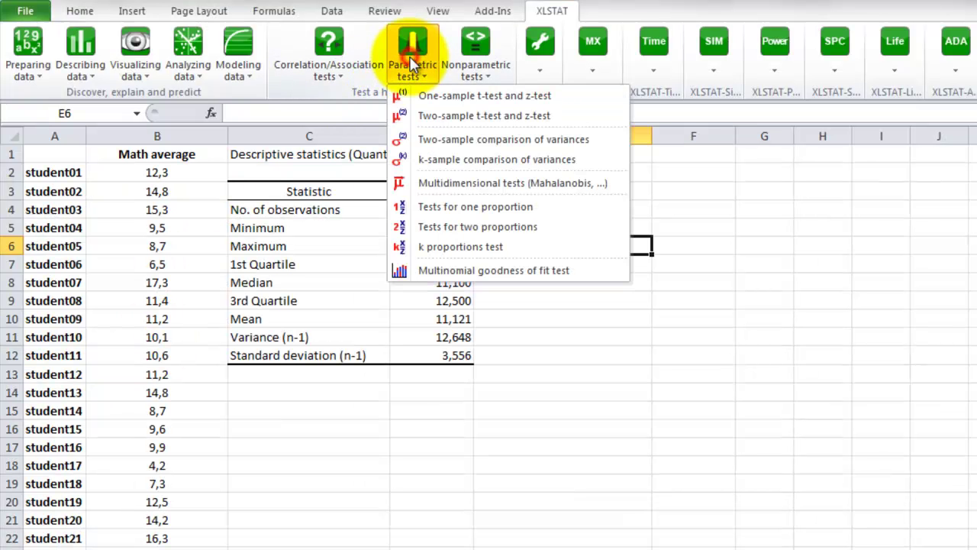
click(445, 96)
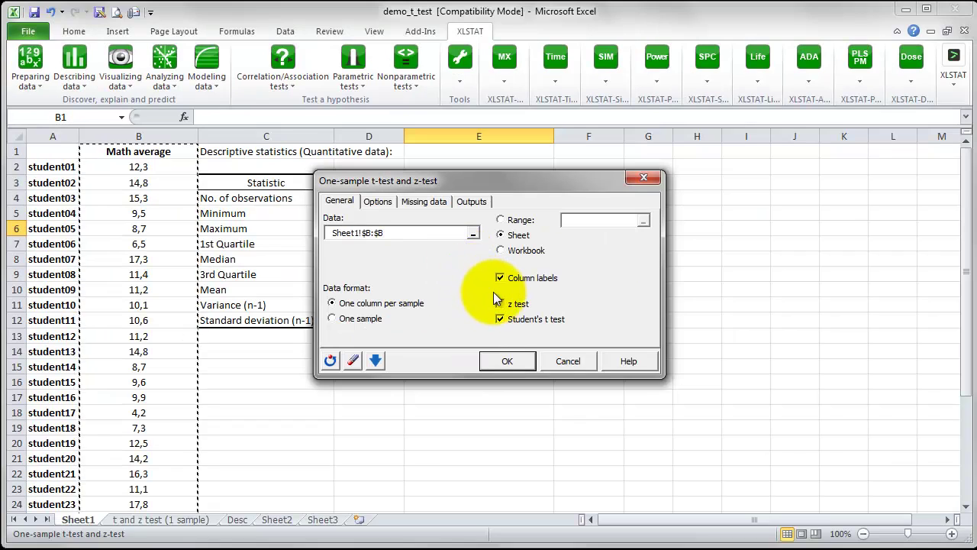
click(501, 303)
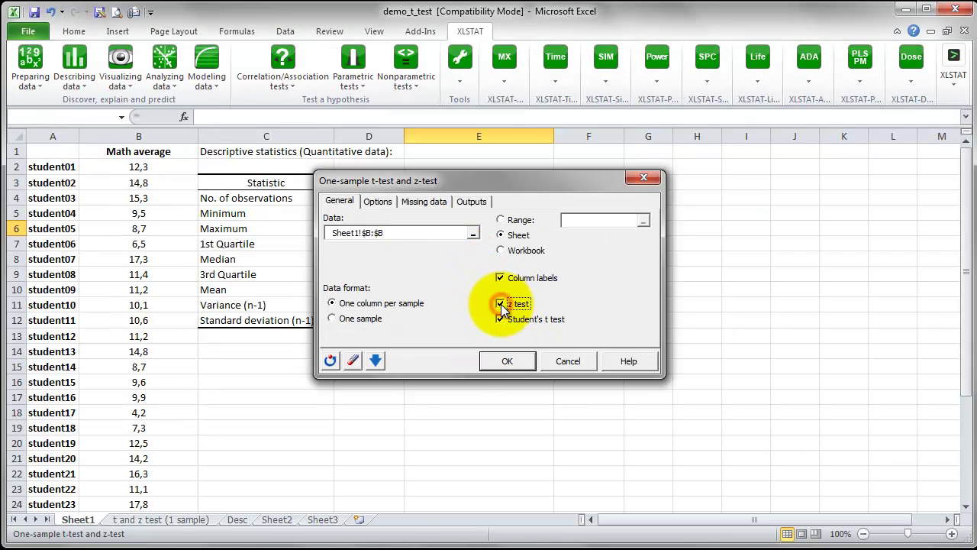
click(501, 320)
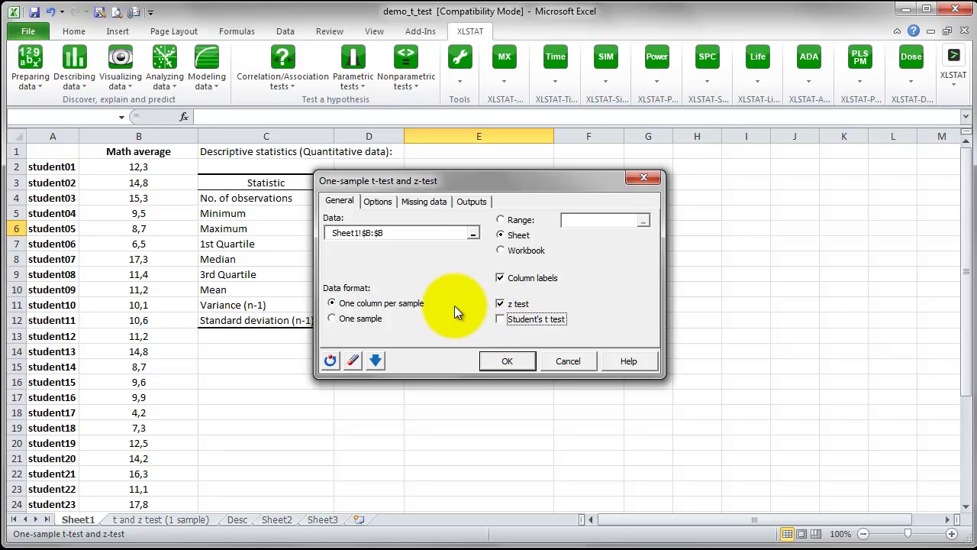
Set a user-defined variance of 0.3023 and review the missing-data and output settings
click(379, 202)
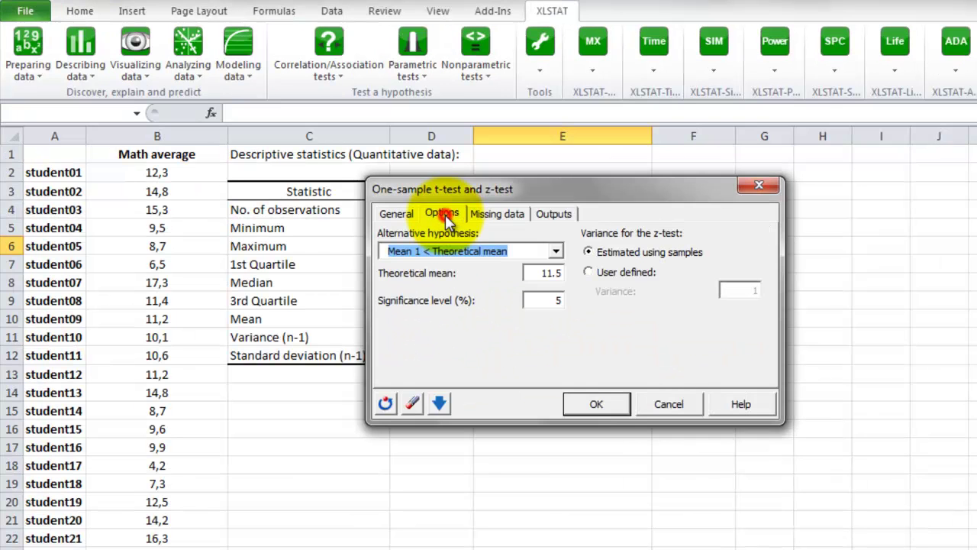
click(595, 276)
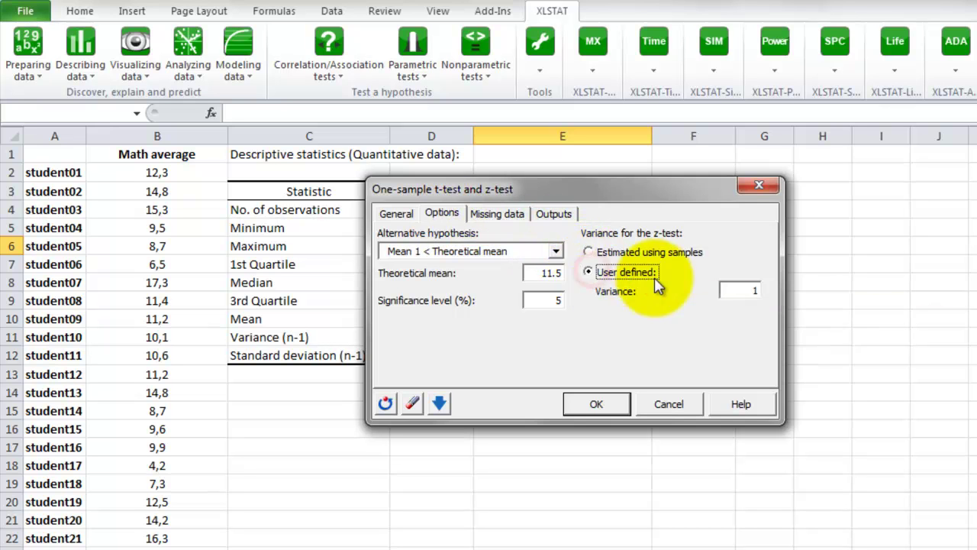
click(754, 290)
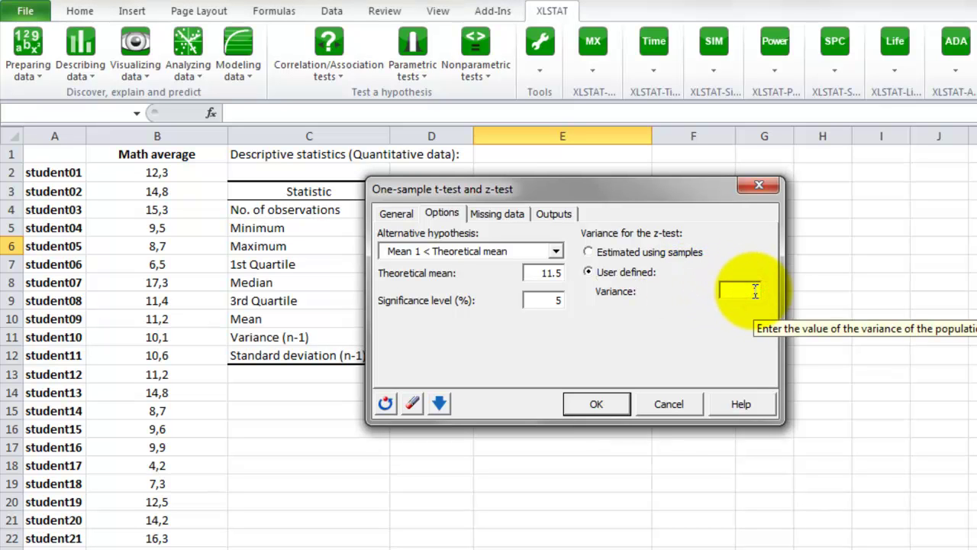
text(0.3023)
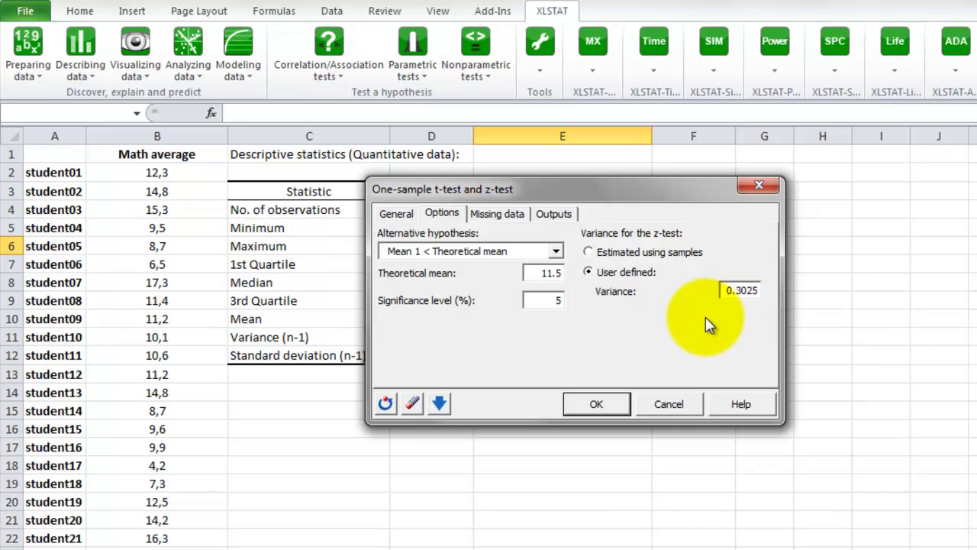
click(500, 216)
click(555, 215)
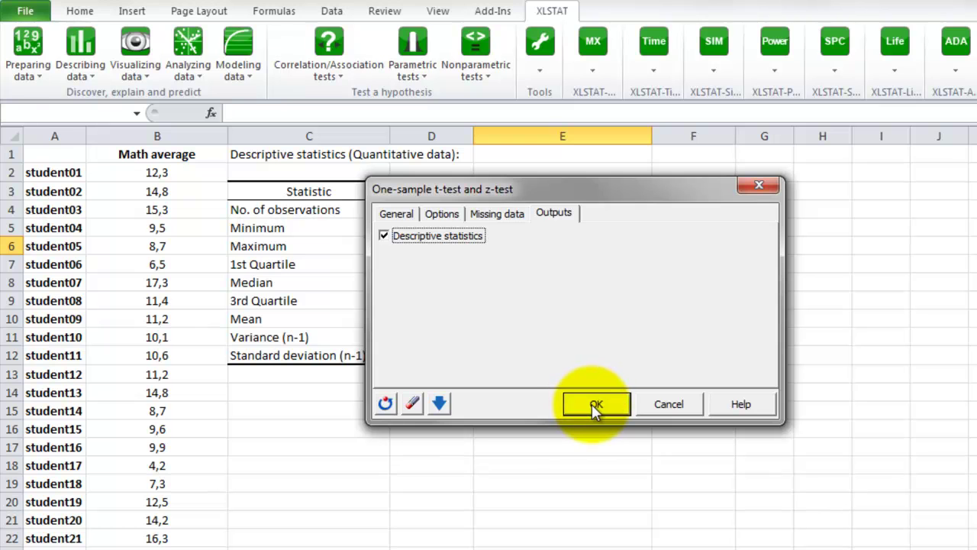
Run the z-test and read its results: z = -3,956, p-value < 0,0001, H0 rejected
click(597, 406)
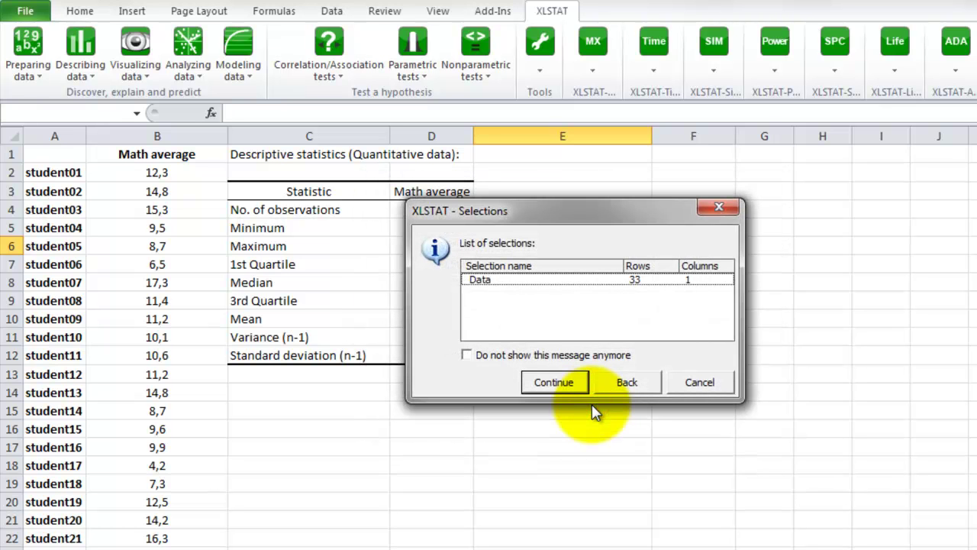
click(563, 382)
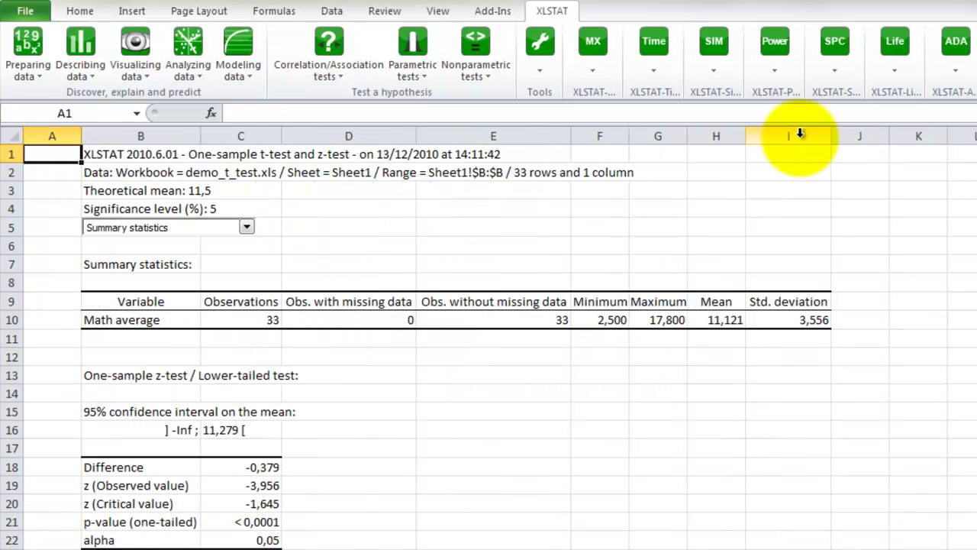
scroll(687, 331, down, 3)
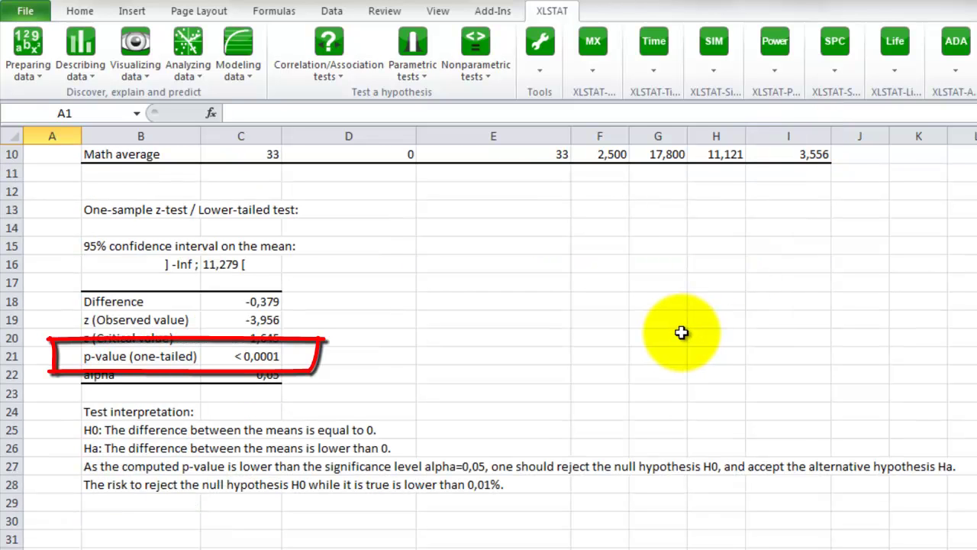